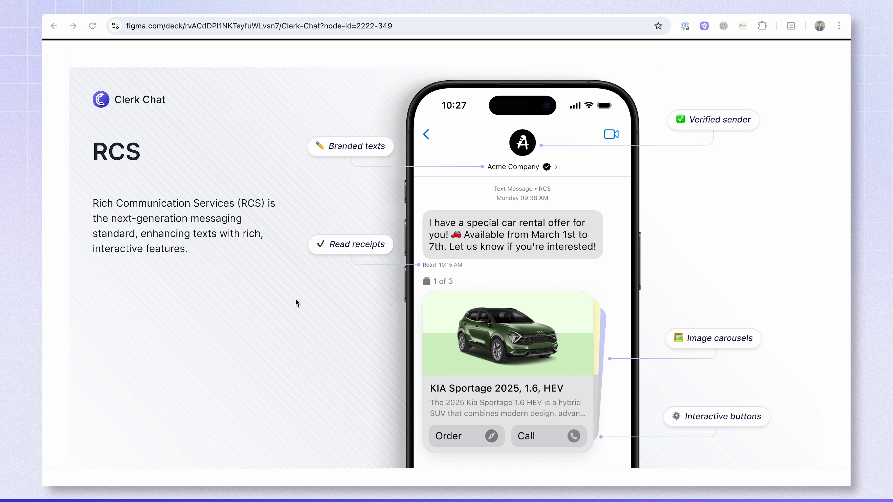
- Switch to Clerk Chat and start a new RCS message template
click(165, 15)
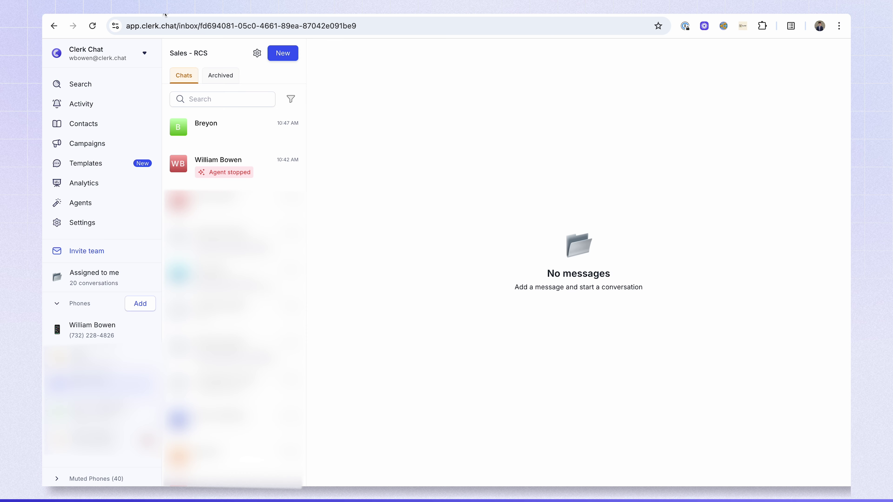
mouse_move(162, 53)
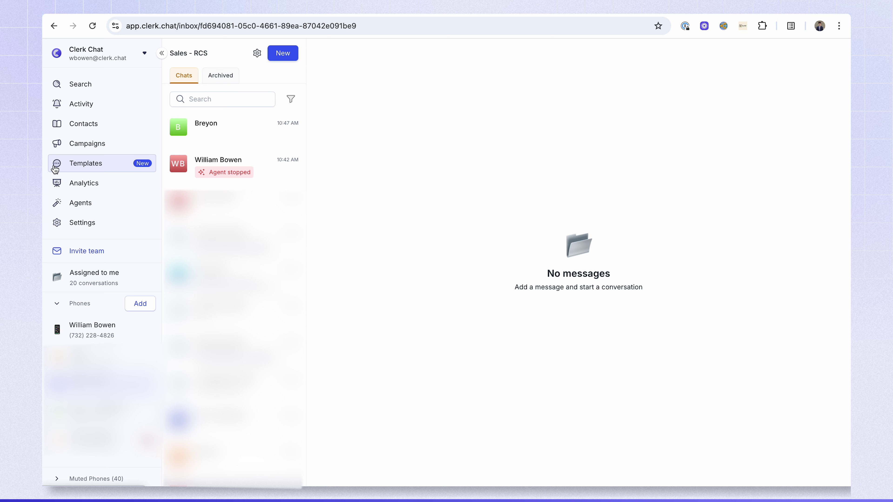
click(119, 168)
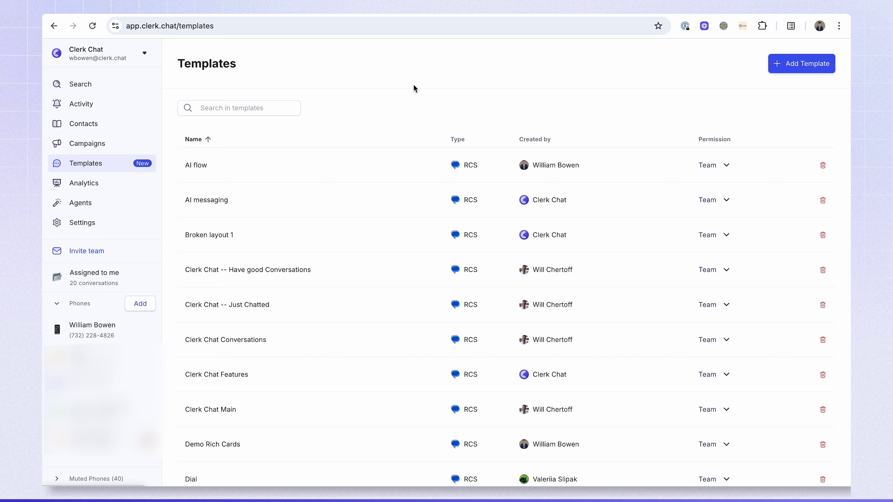
click(809, 67)
- Name the new template "Holiday Demo"
triple_click(411, 132)
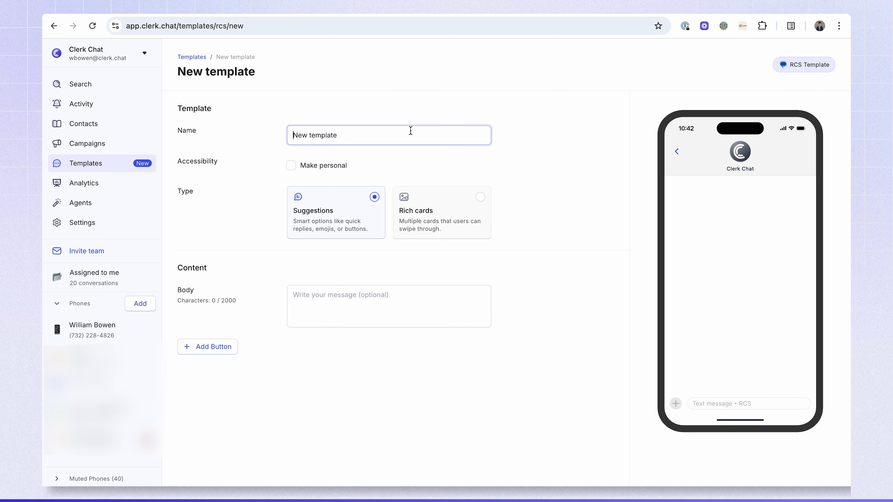
text(Holid)
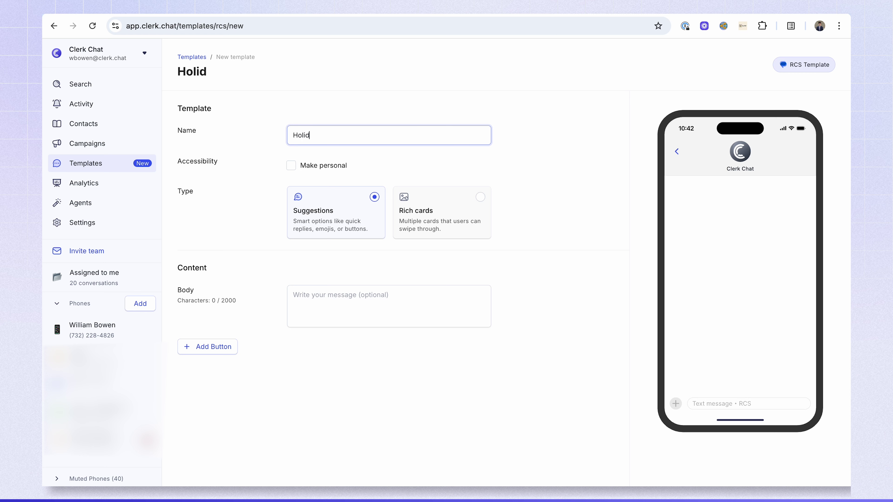
text(ay Damo)
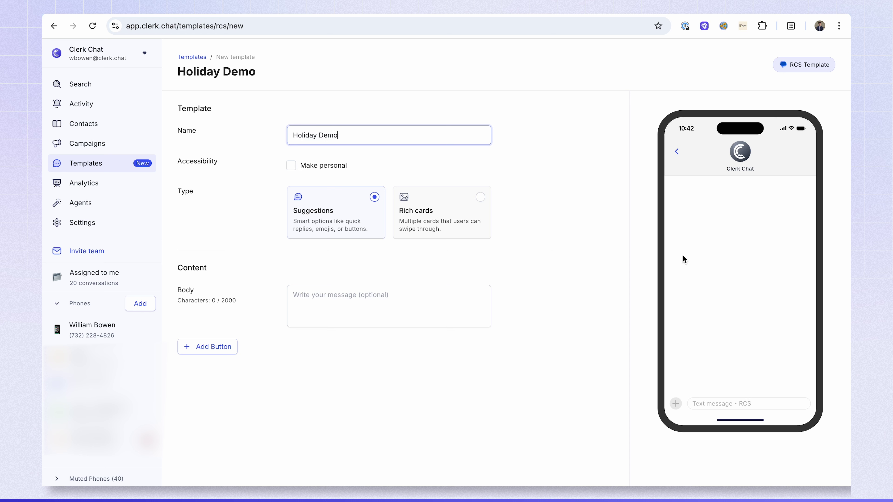
click(627, 271)
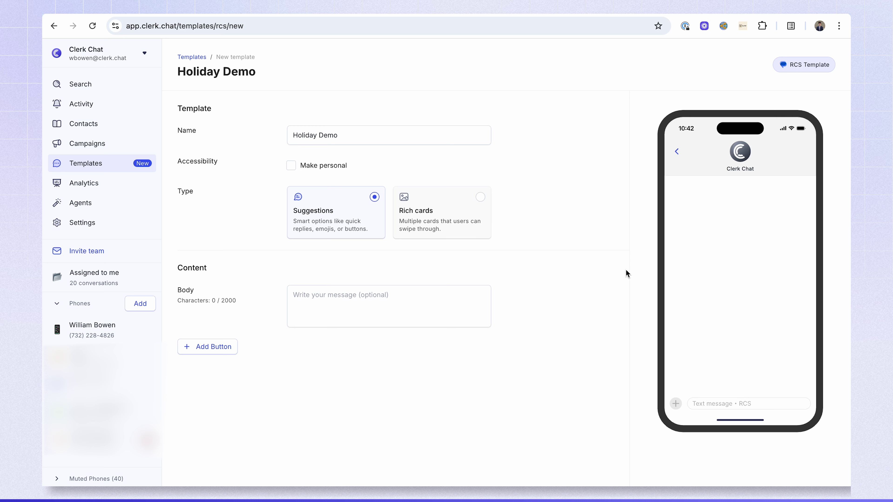
- Set the template type to Rich cards, leaving it shared rather than personal
click(292, 168)
click(293, 172)
click(436, 303)
click(434, 208)
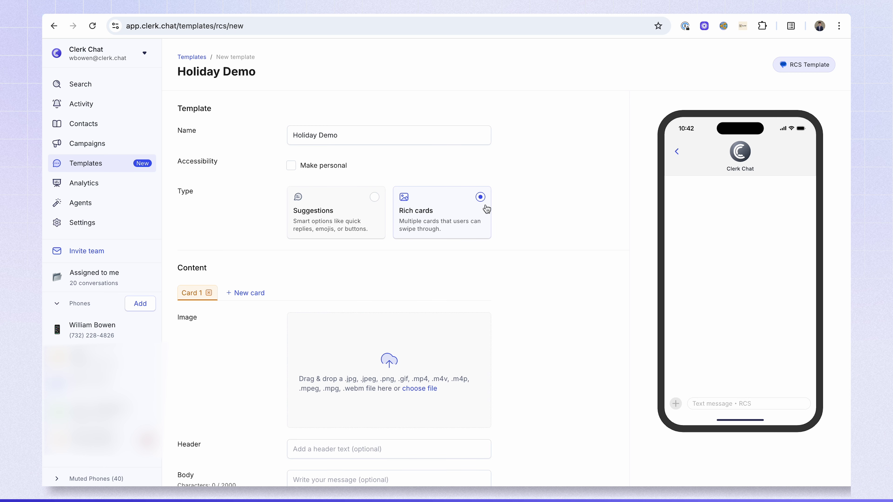
- Upload "ready for a holiday?.jpg" from Downloads as the image of Card 1
scroll(496, 247, down, 2)
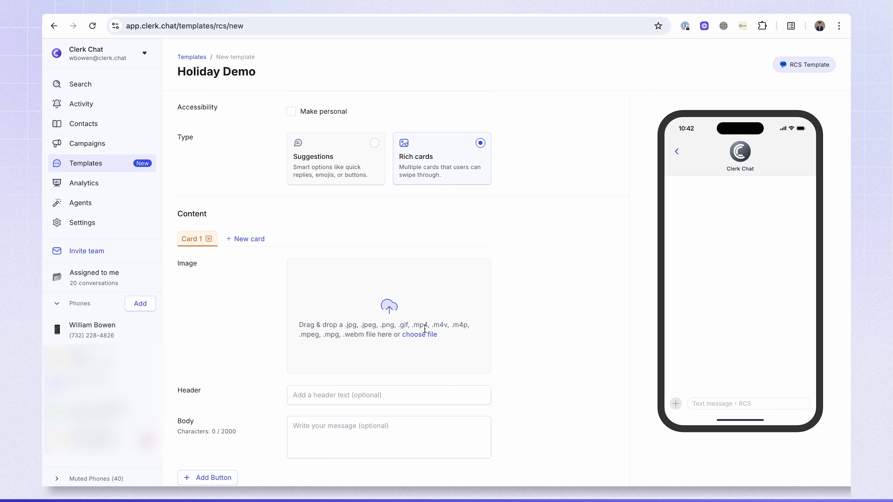
click(421, 334)
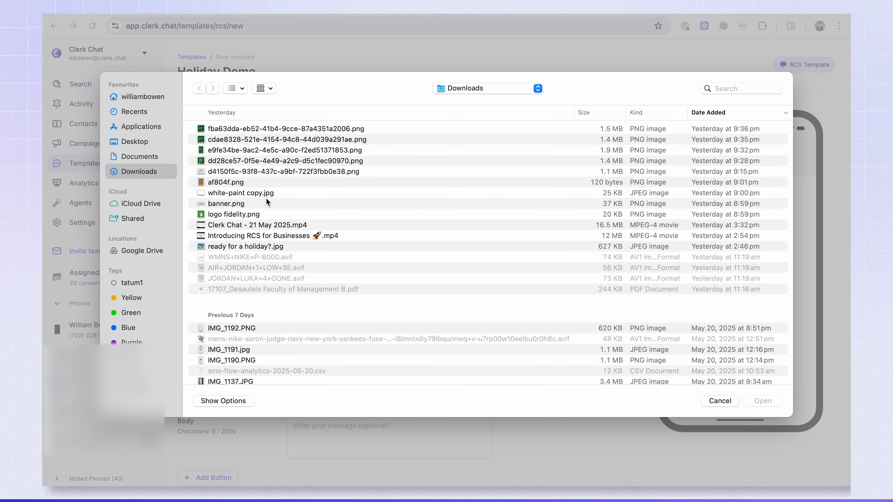
double_click(256, 246)
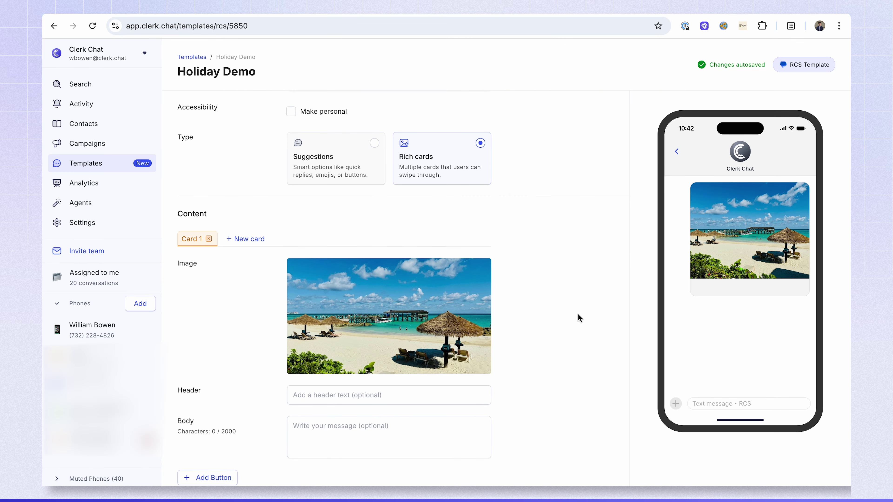
- Give Card 1 the header "Ready for a holiday?" and the body "Choose your ideal destination!"
click(423, 394)
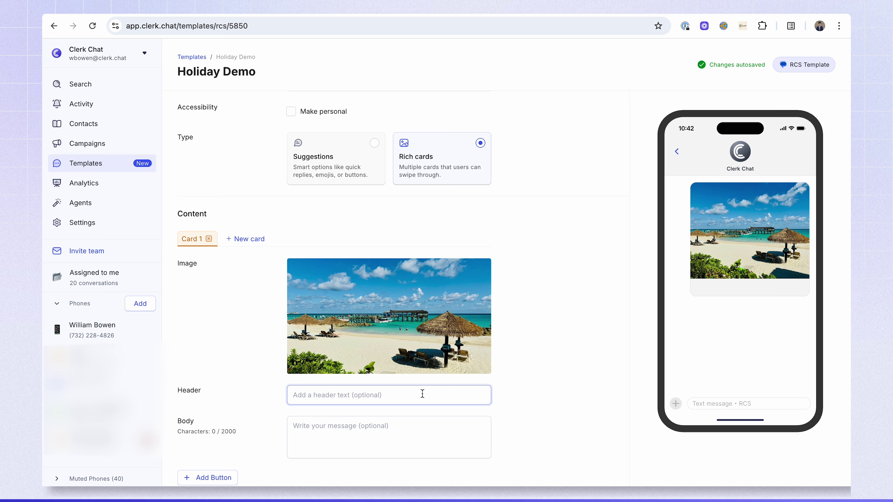
text(Ready for a holiday?)
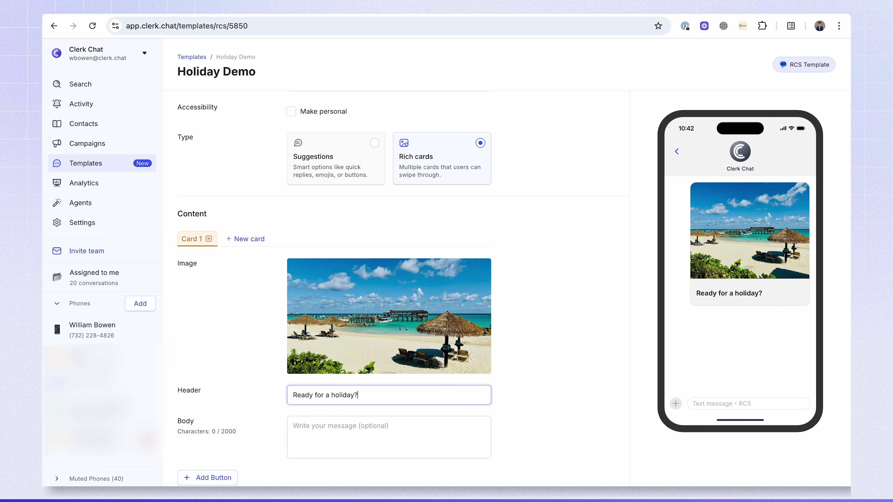
click(372, 450)
text(Choose your ideal destination!)
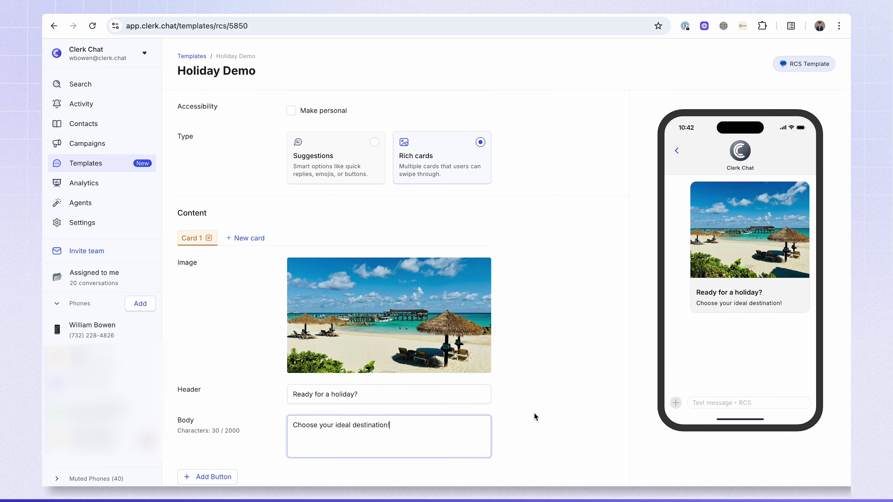
click(542, 414)
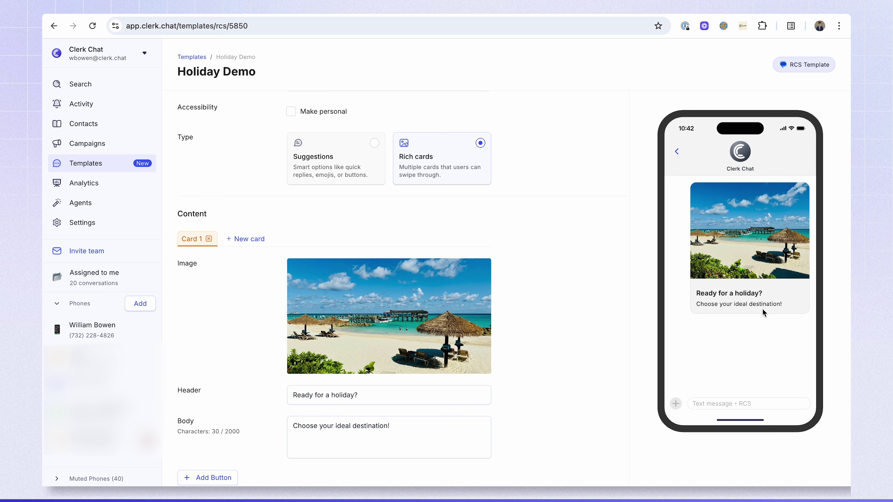
- Add a button labelled "Cuba" to Card 1 and set its action to Open URL
click(210, 478)
scroll(413, 393, down, 2)
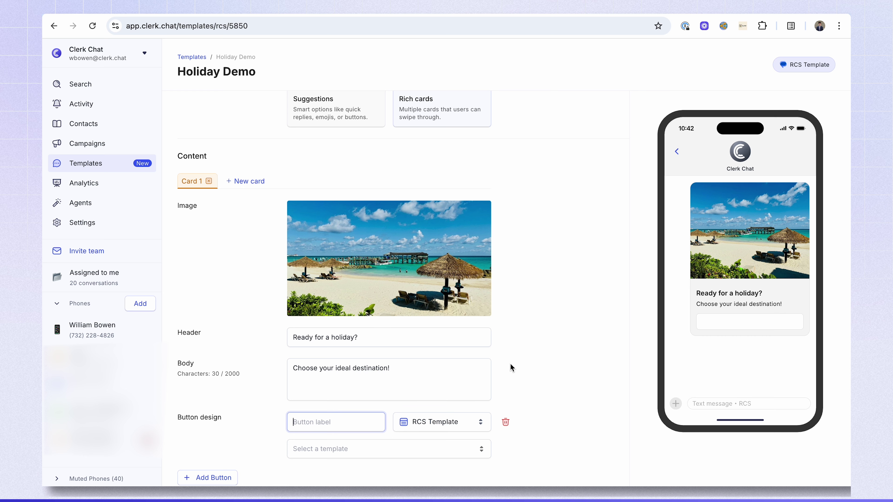
text(Cuba)
click(554, 448)
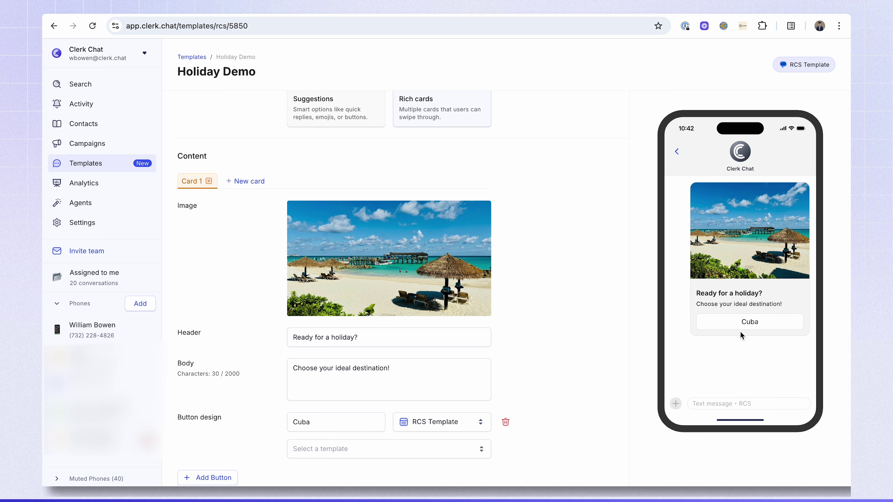
click(453, 424)
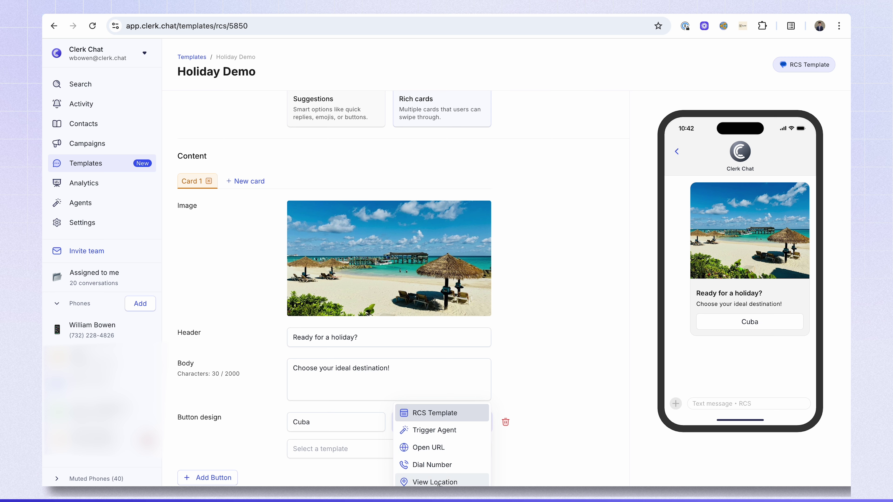
click(408, 448)
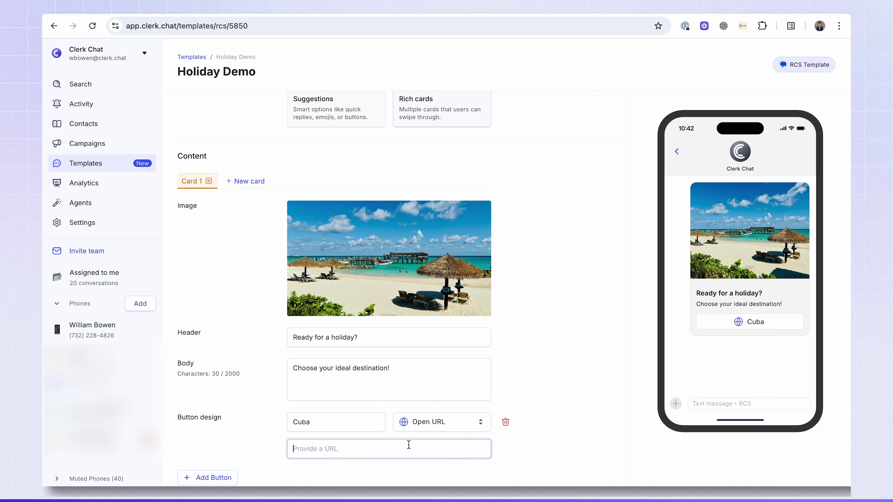
- Copy the address of Expedia's Cuba vacation packages page and use it as the Cuba button's URL
click(317, 7)
click(337, 27)
key(ctrl+c)
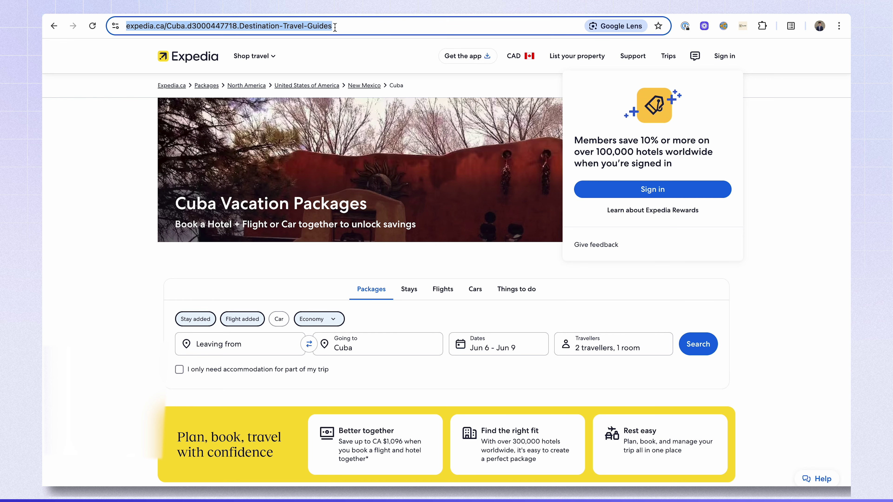
click(175, 7)
key(ctrl+v)
click(549, 468)
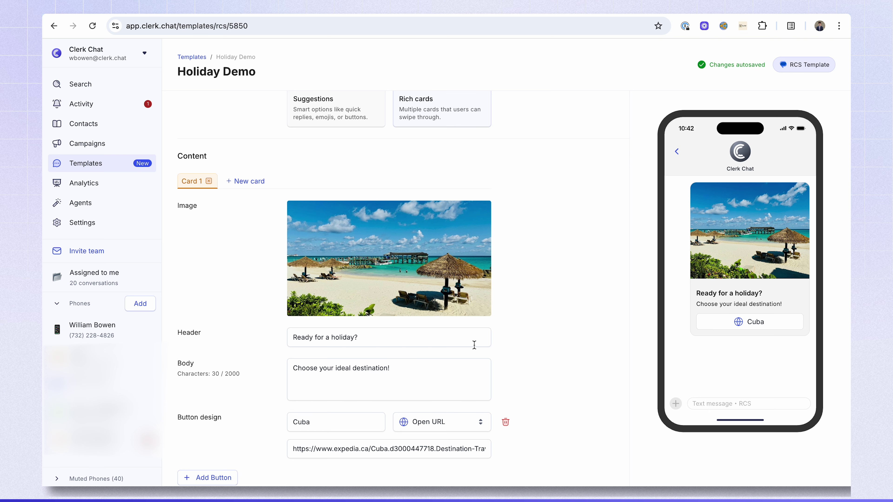
- Add two more buttons to the card, labelling the second button "Bahamas" with the action Open URL
click(199, 482)
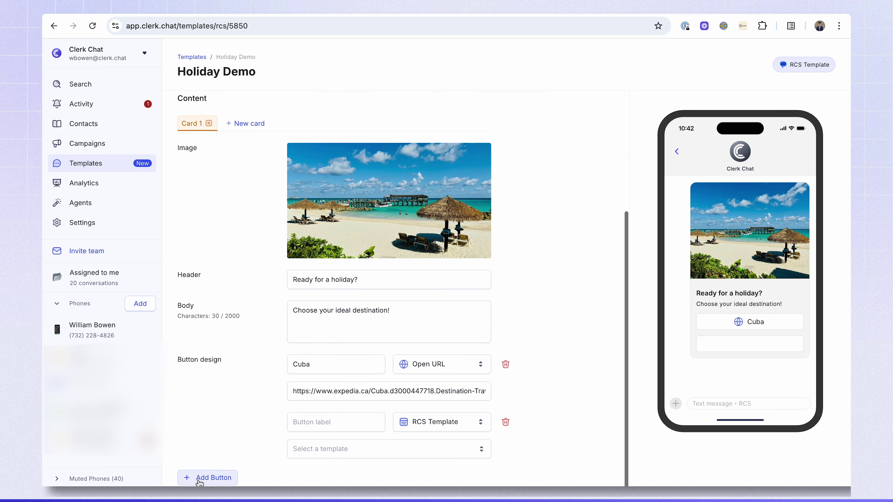
click(199, 479)
click(340, 364)
text(Bahamas)
click(451, 368)
click(426, 423)
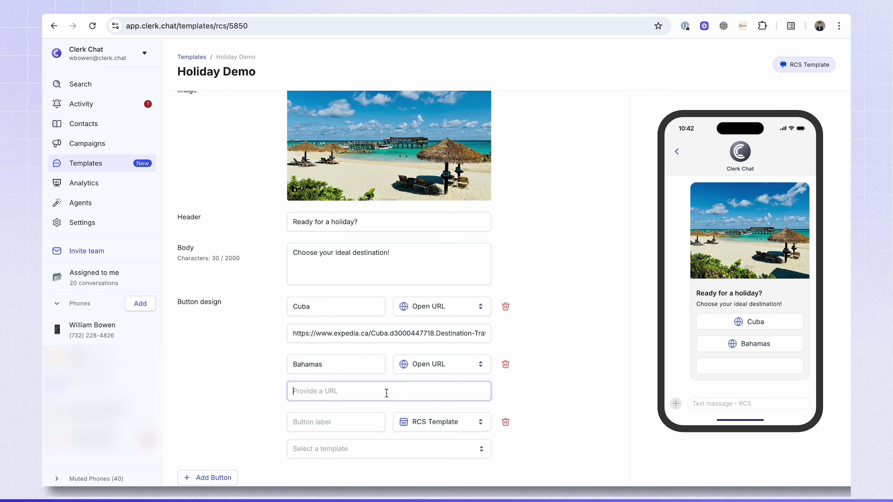
- Copy the address of Expedia's Bahamas travel guide page and use it as the Bahamas button's URL
click(493, 6)
click(504, 26)
key(super+c)
click(425, 6)
key(super+v)
- Label the third button "Jamaica" and make it open the URL of Expedia's Jamaica travel guide page
click(352, 422)
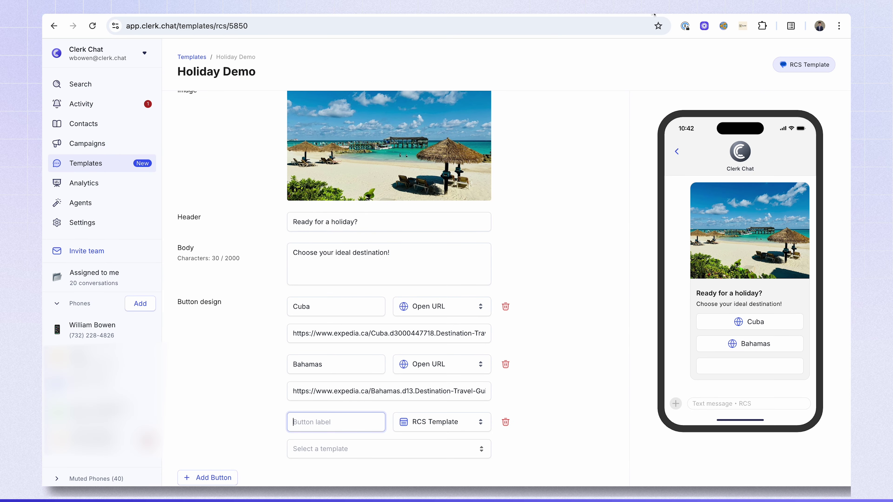
text(Jamaica)
key(BackSpace)
key(BackSpace)
key(BackSpace)
key(BackSpace)
key(BackSpace)
key(BackSpace)
key(BackSpace)
text(Jamaica)
click(442, 422)
click(450, 451)
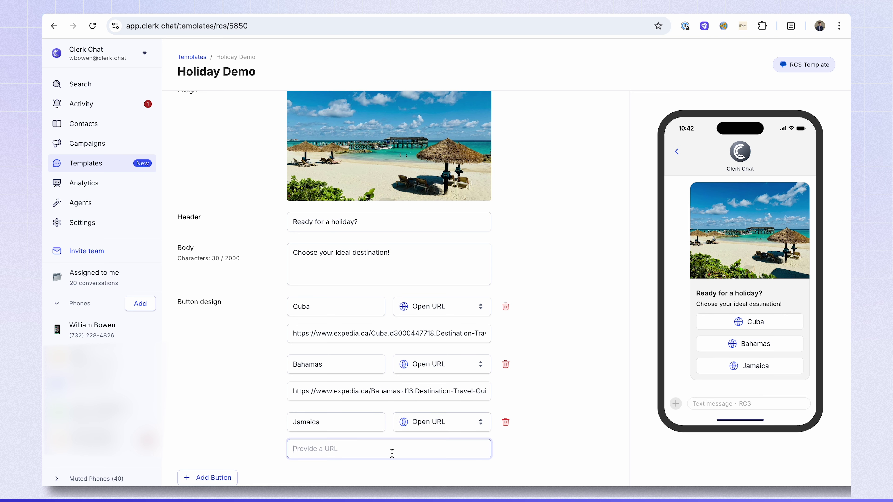
key(ctrl+v)
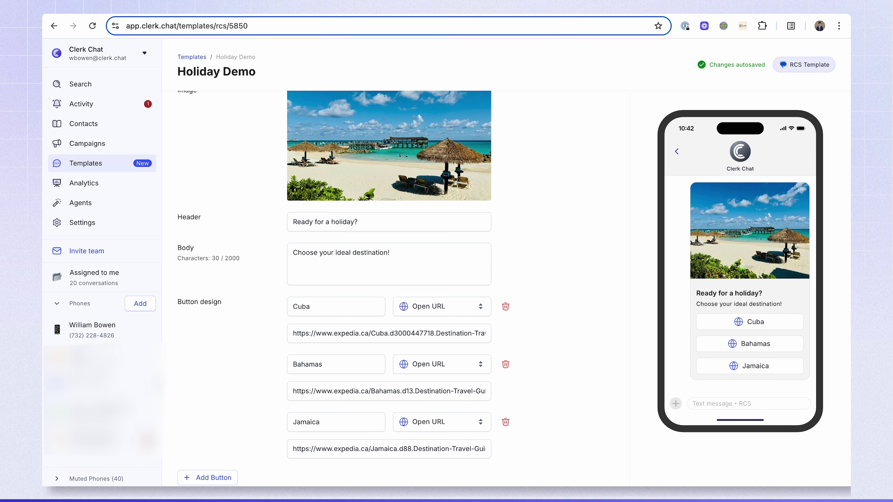
scroll(567, 386, up, 6)
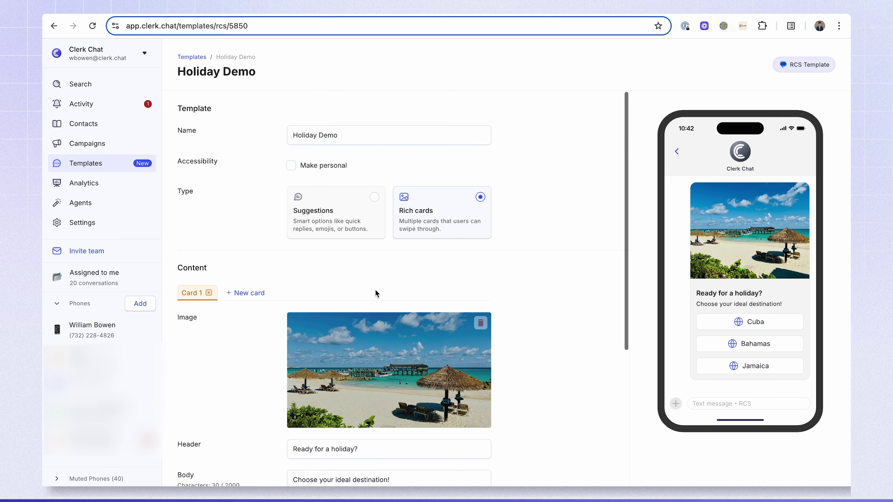
scroll(514, 324, down, 5)
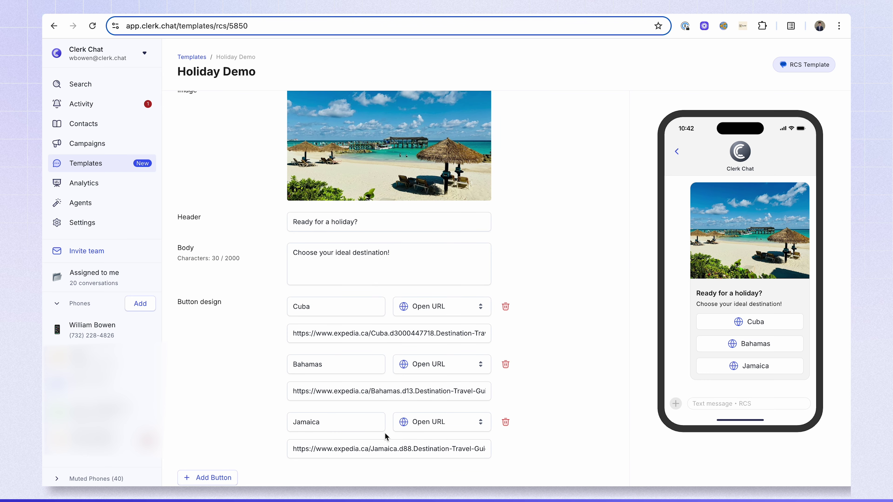
scroll(385, 433, up, 4)
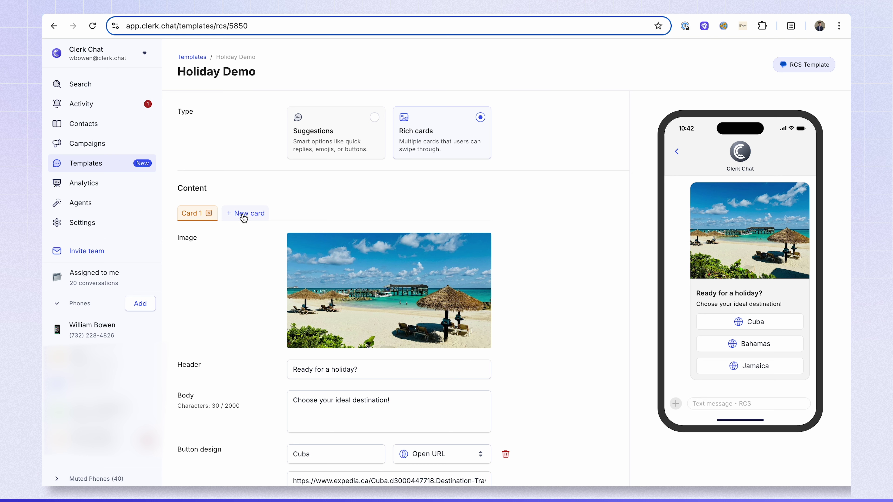
scroll(484, 228, down, 4)
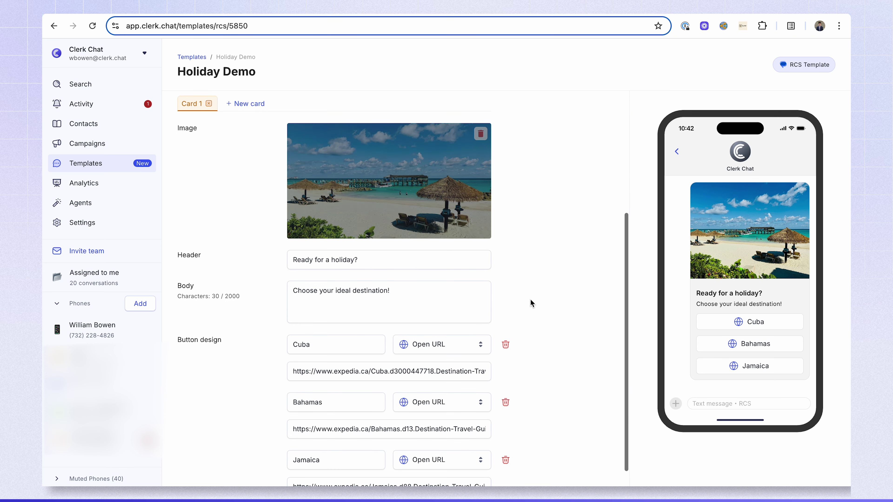
scroll(558, 360, up, 6)
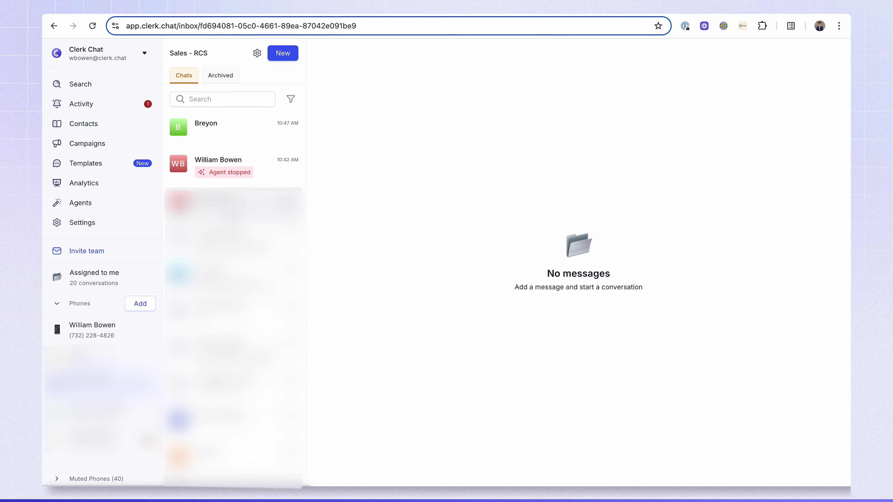
- Send the Holiday Demo template in the Sales - RCS inbox conversation marked "Agent stopped"
click(251, 183)
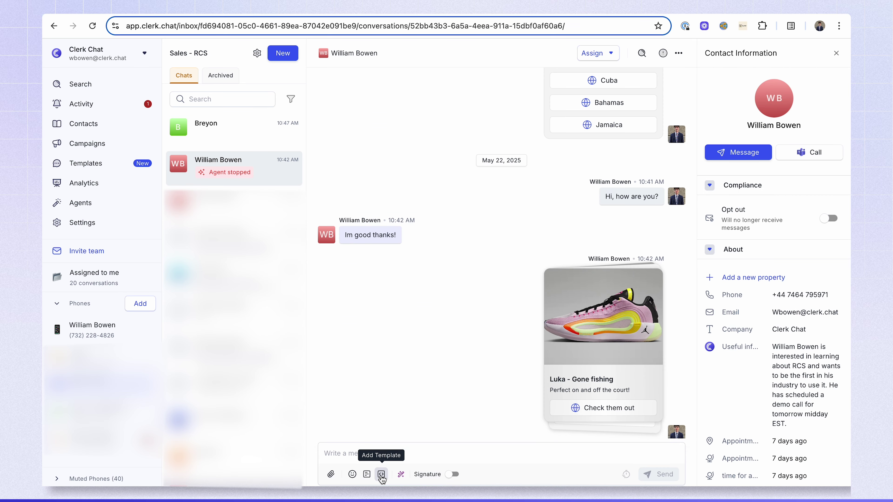
click(381, 475)
scroll(422, 380, down, 10)
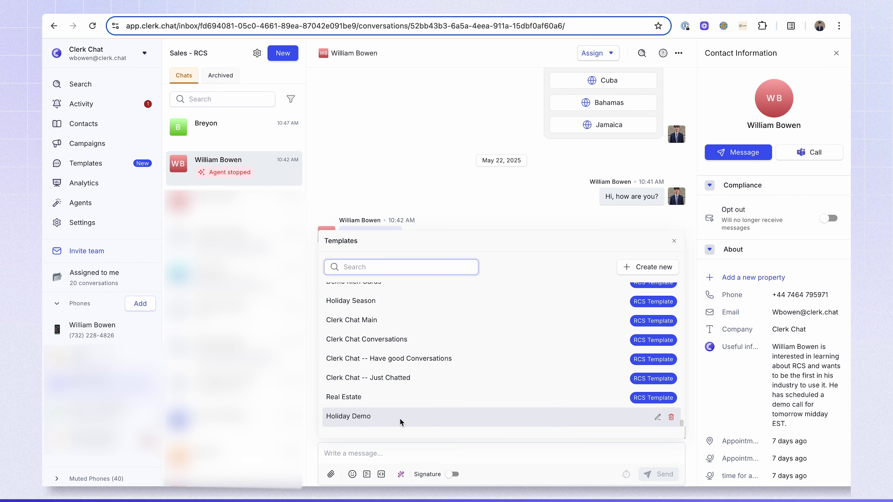
click(394, 424)
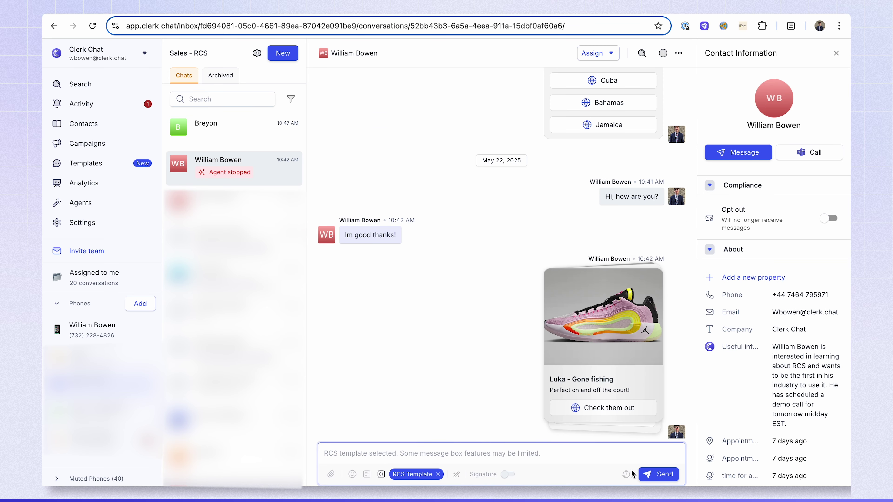
click(649, 474)
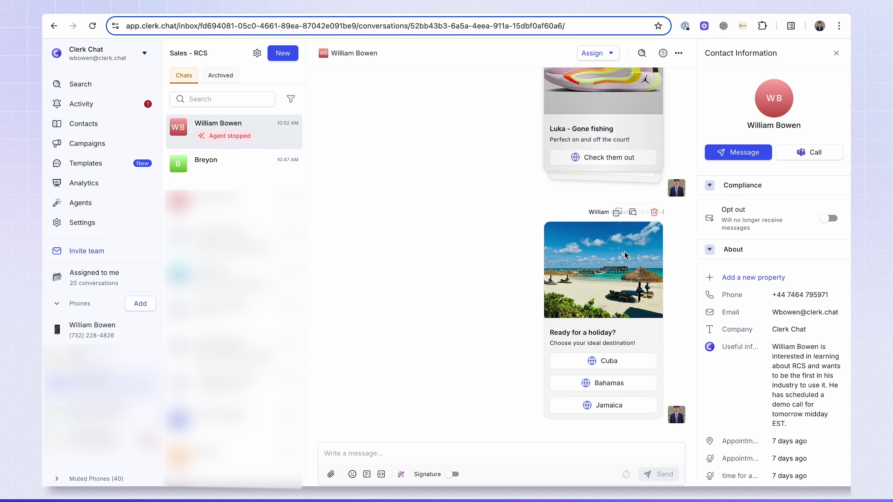
- Switch to the mirrored phone, place it beside the sent card, and view the Clerk Chat sender's business details
click(570, 359)
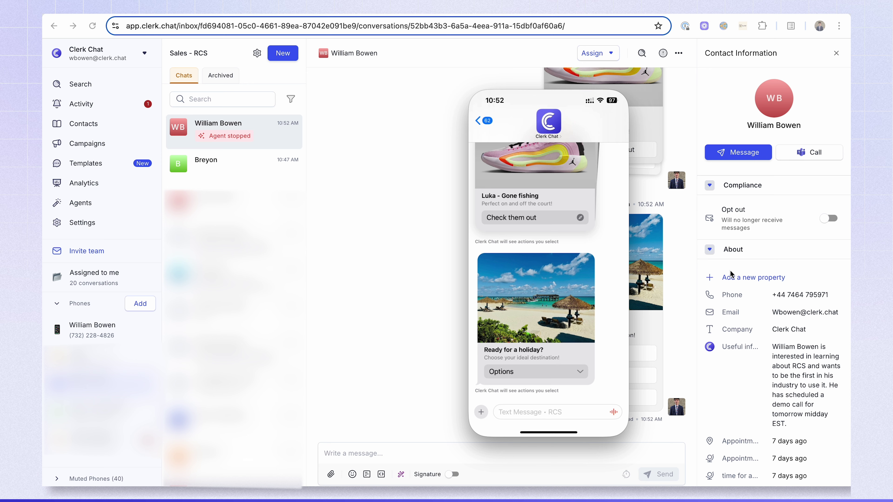
drag(532, 87, 418, 82)
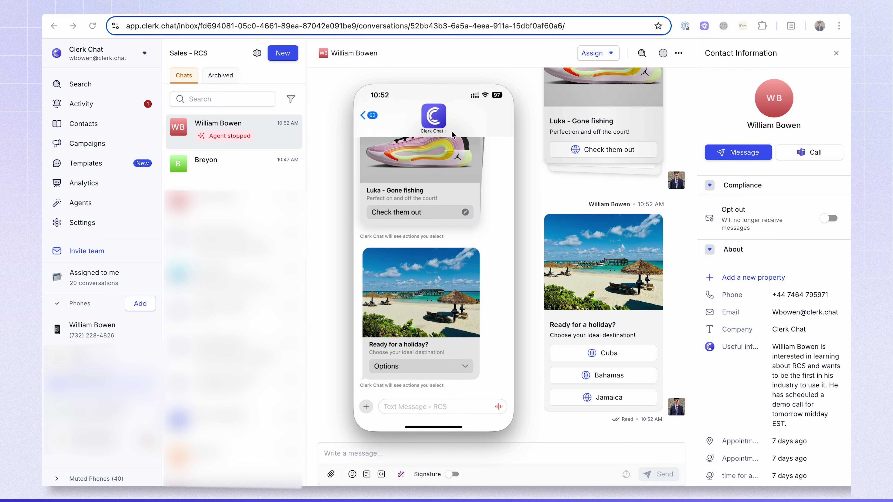
click(436, 132)
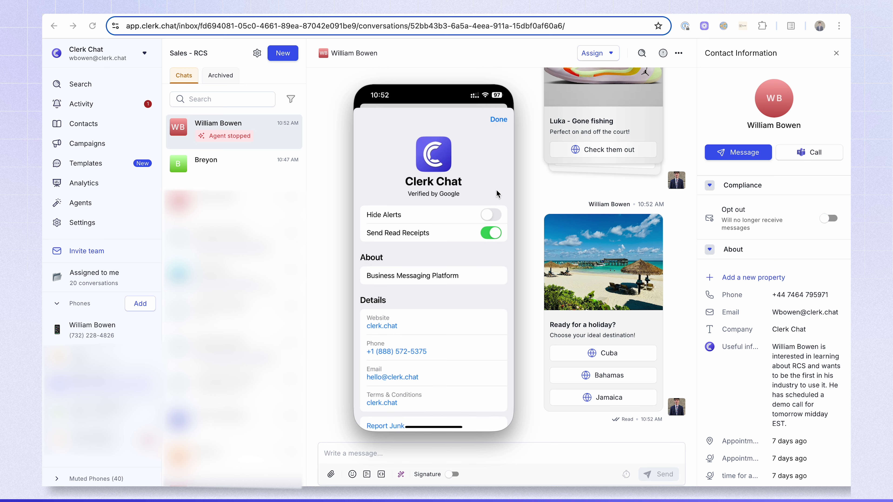
click(500, 120)
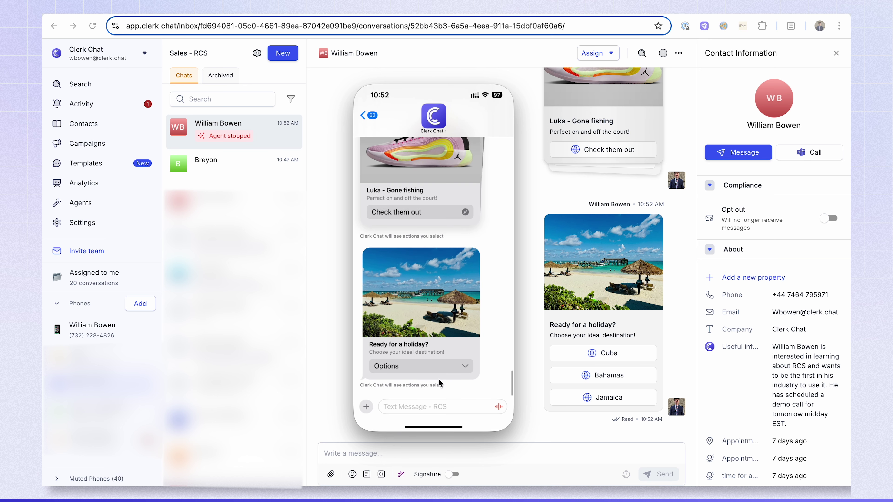
- Test the received holiday card's Bahamas option on the phone, look through the linked Expedia page and return to the chat
click(468, 367)
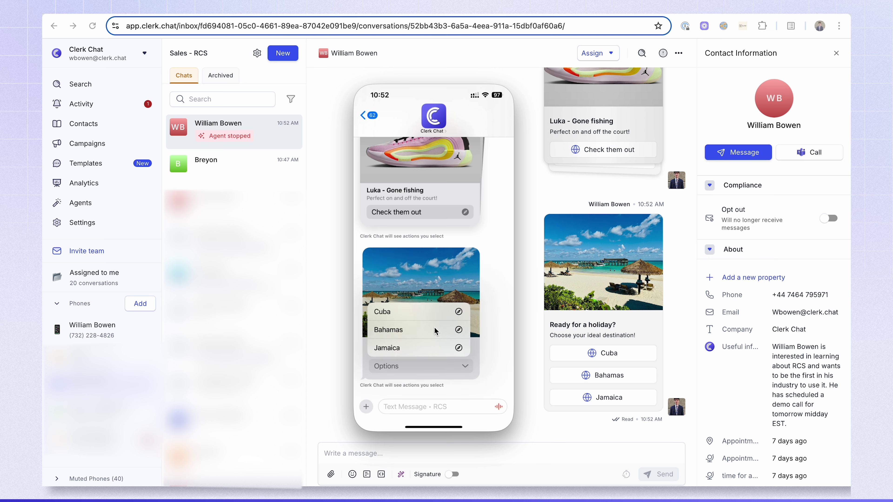
click(435, 329)
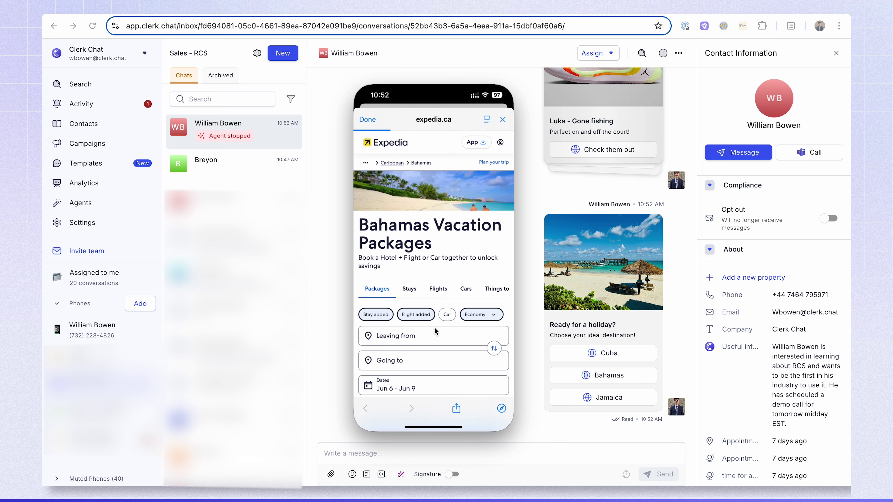
scroll(433, 318, down, 5)
scroll(431, 315, down, 5)
scroll(429, 315, up, 10)
click(372, 120)
- Test the holiday card's Cuba and Jamaica options on the phone, returning to the chat after each linked page
click(440, 367)
click(425, 308)
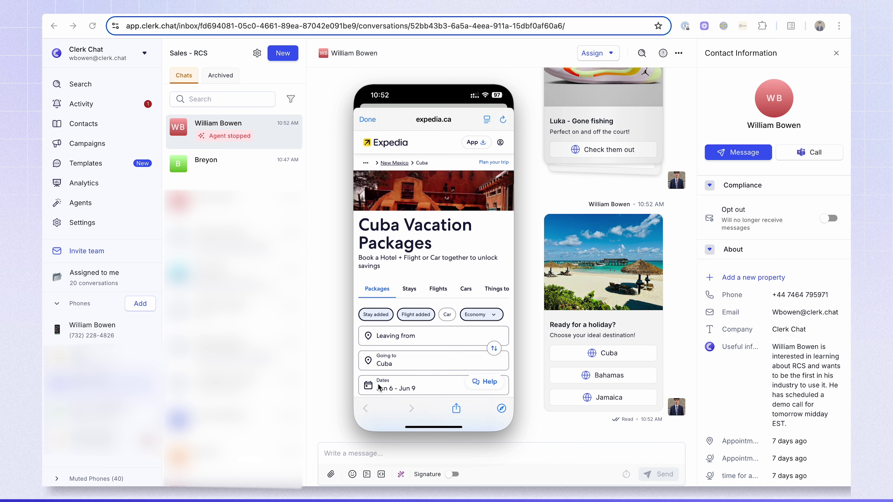
click(367, 121)
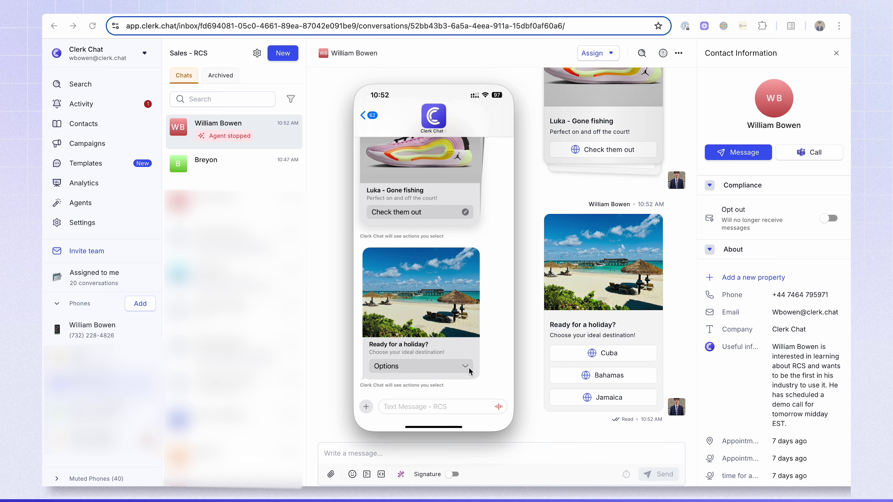
click(469, 368)
click(450, 350)
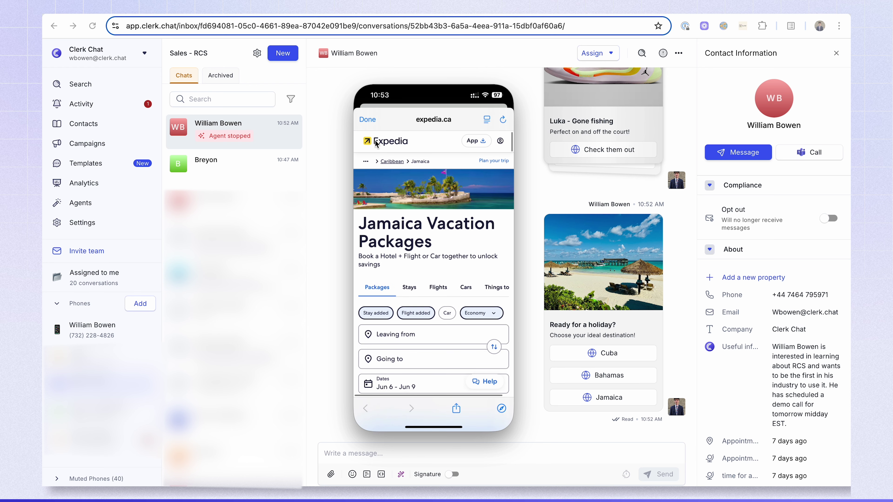
click(367, 119)
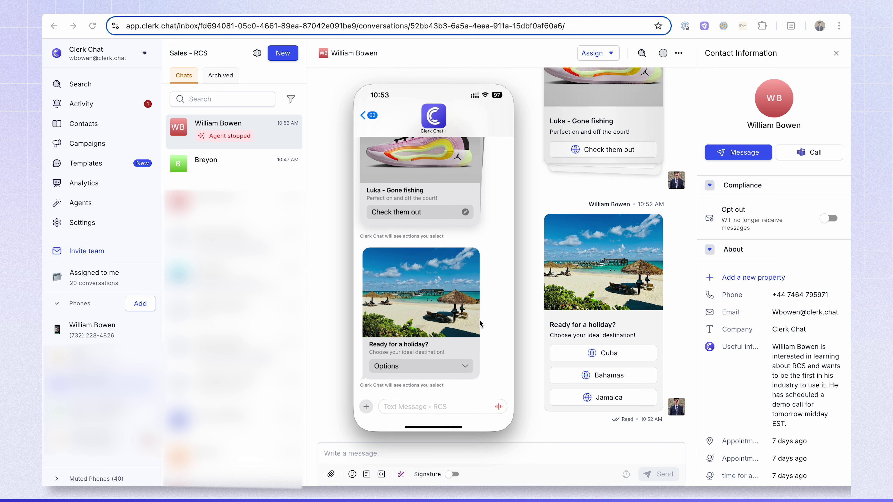